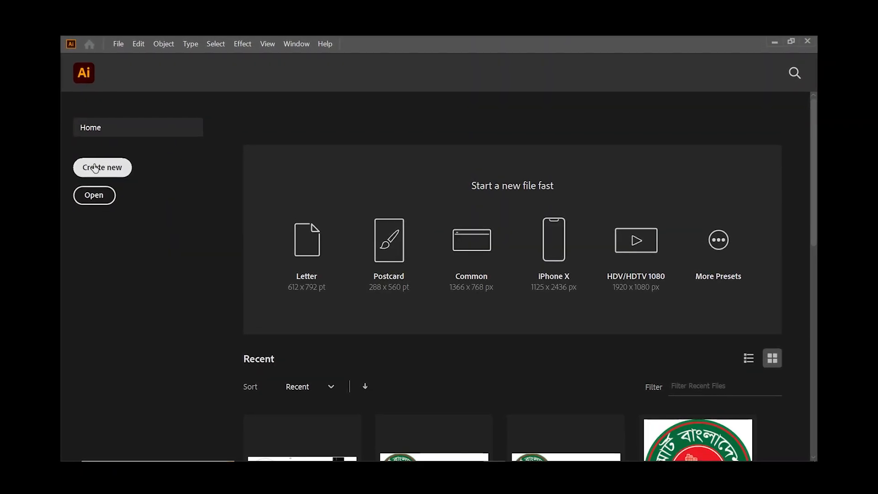
Step: Create a new 180 x 180 px document from the recent custom preset
click(88, 168)
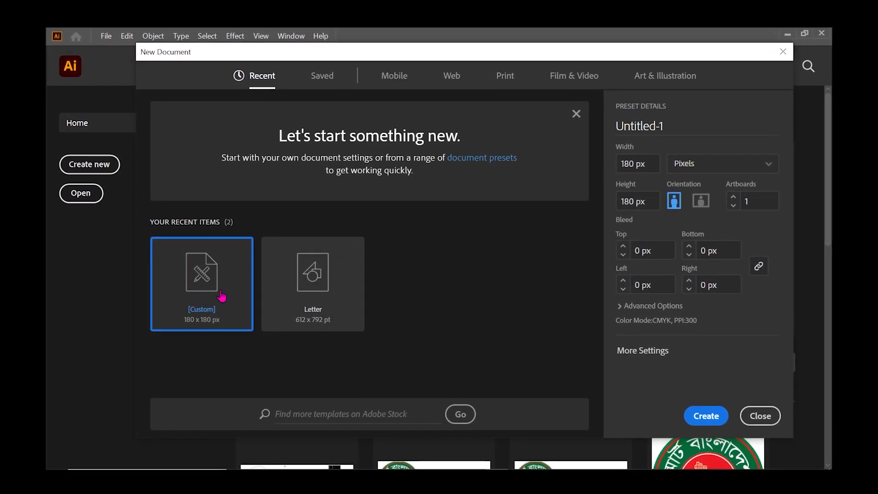
click(708, 419)
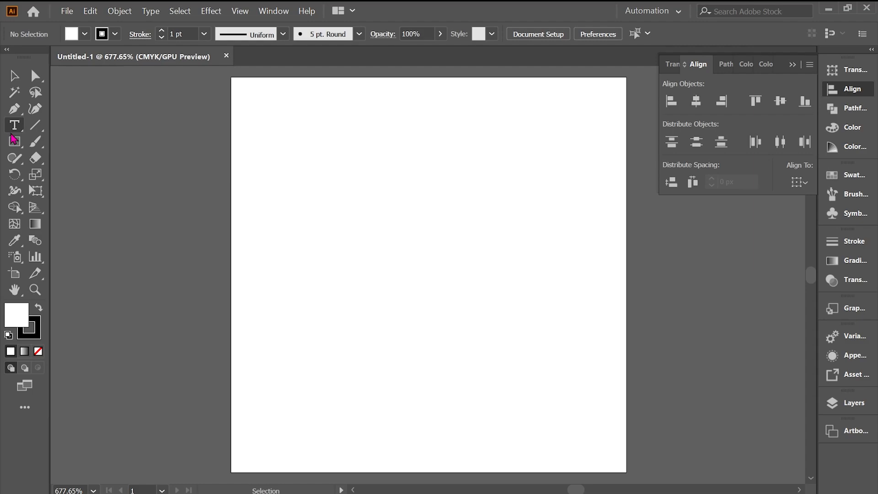
Step: Draw a circle about half the artboard's width near its center with the Ellipse tool, with no fill and a 1 pt black stroke
drag(14, 149, 52, 176)
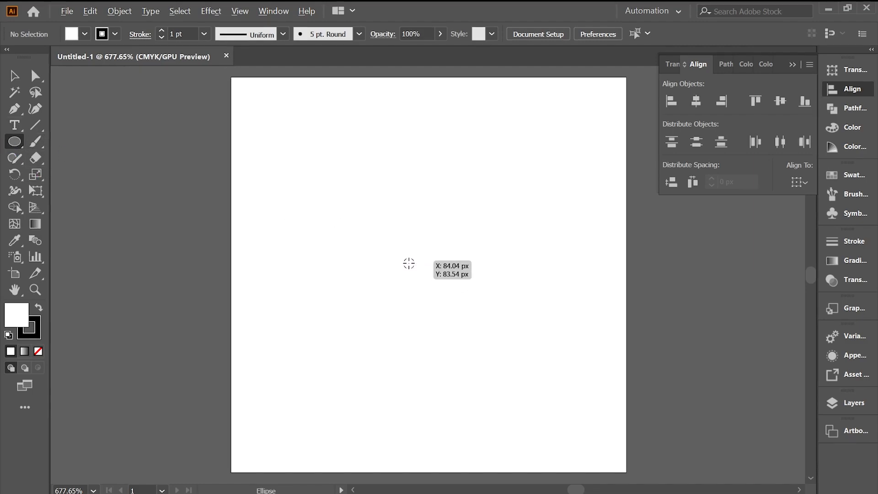
drag(422, 261, 517, 356)
key(slash)
key(v)
drag(372, 116, 471, 259)
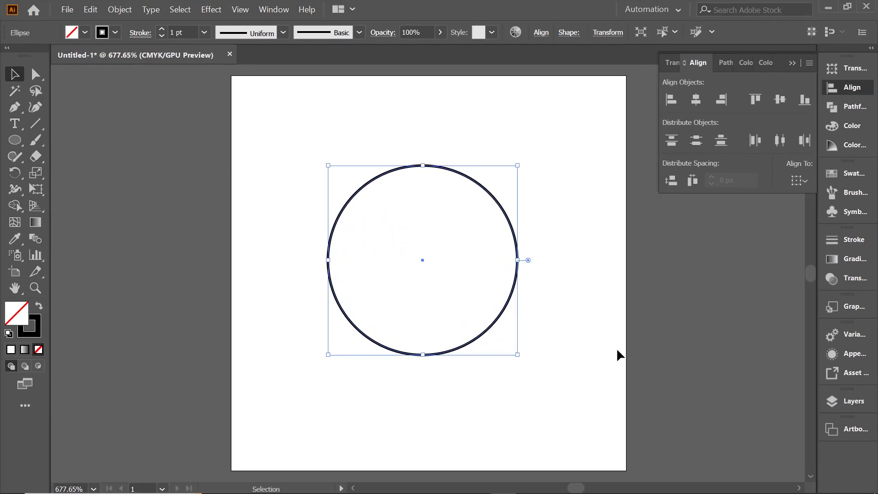
Step: Add a concentric copy of the circle inside it, scaled down to a little less than half the diameter
key(a)
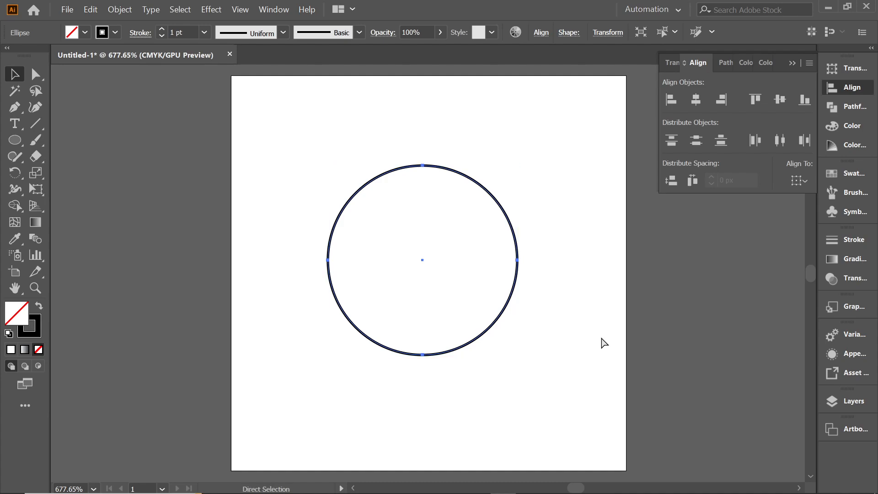
key(v)
drag(520, 356, 464, 320)
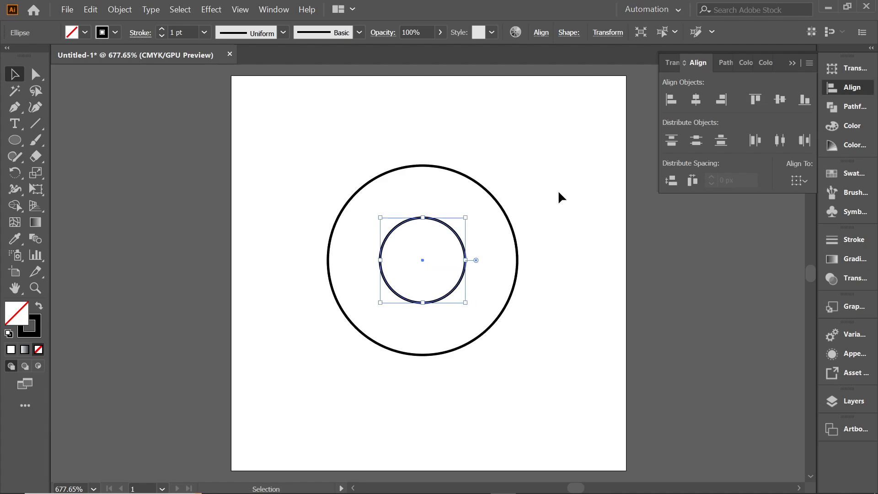
Step: Draw a horizontal line from outside the large circle to the topmost point of the small circle, then deselect it
click(35, 124)
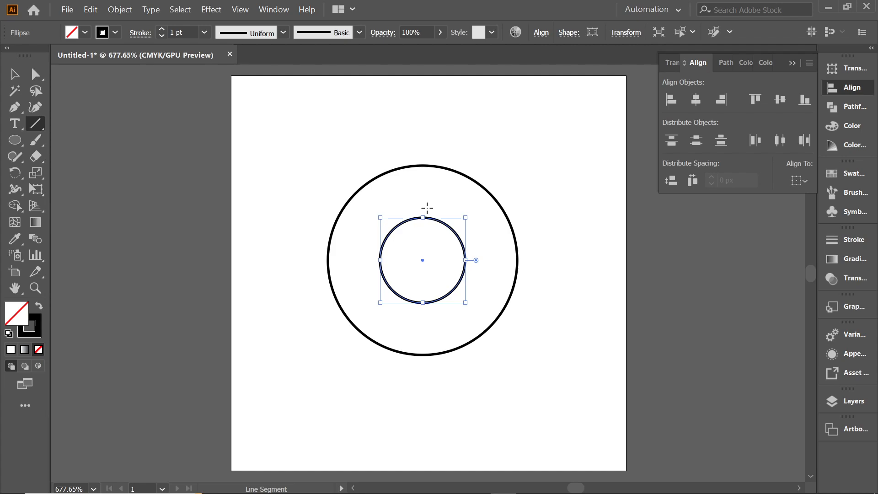
key(space)
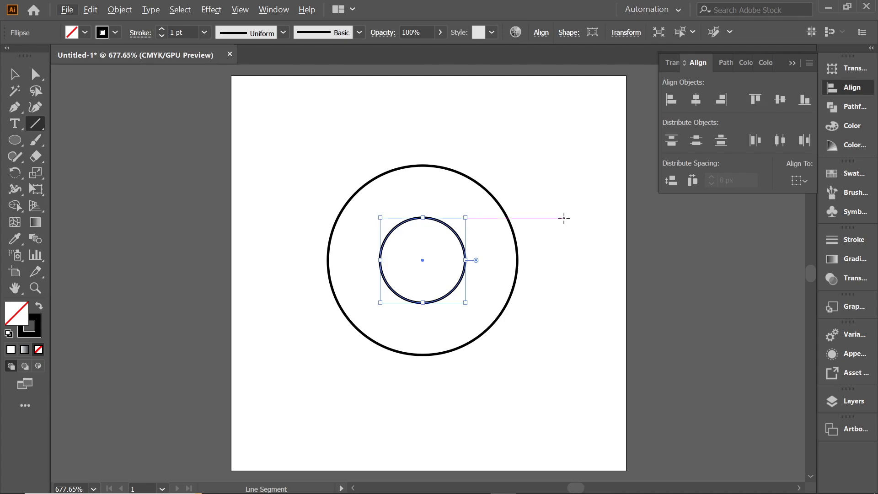
drag(564, 218, 423, 217)
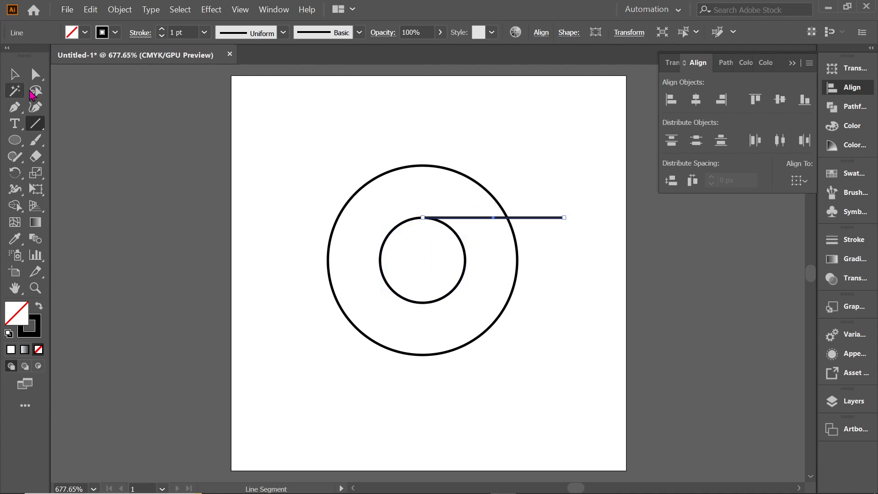
click(14, 75)
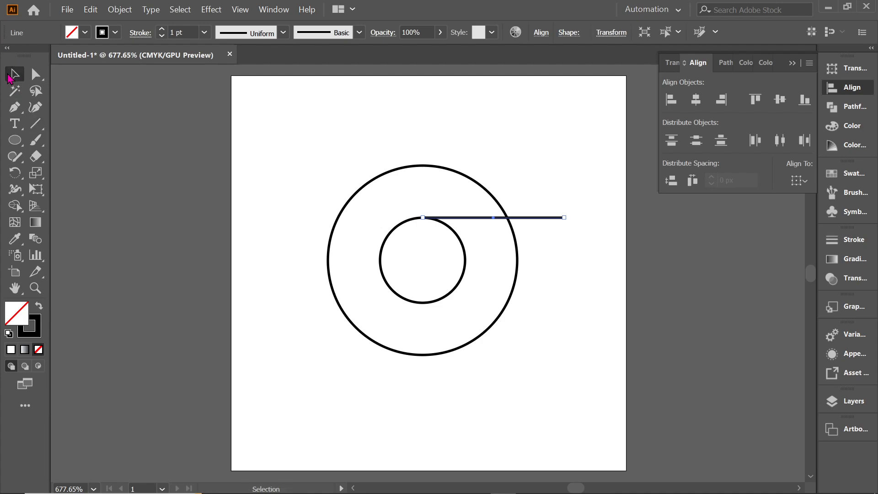
click(325, 134)
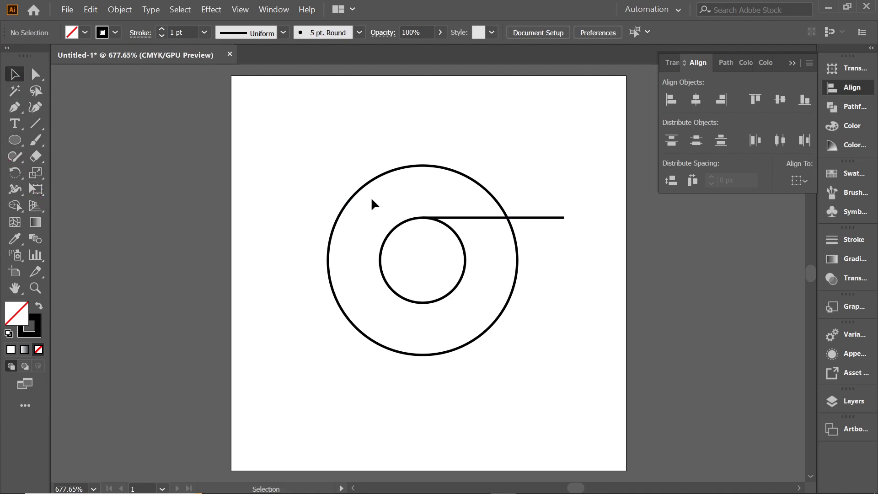
Step: Rotate a copy of the line by 360/3 degrees around the circles' center and repeat the transformation once for a third line
click(547, 218)
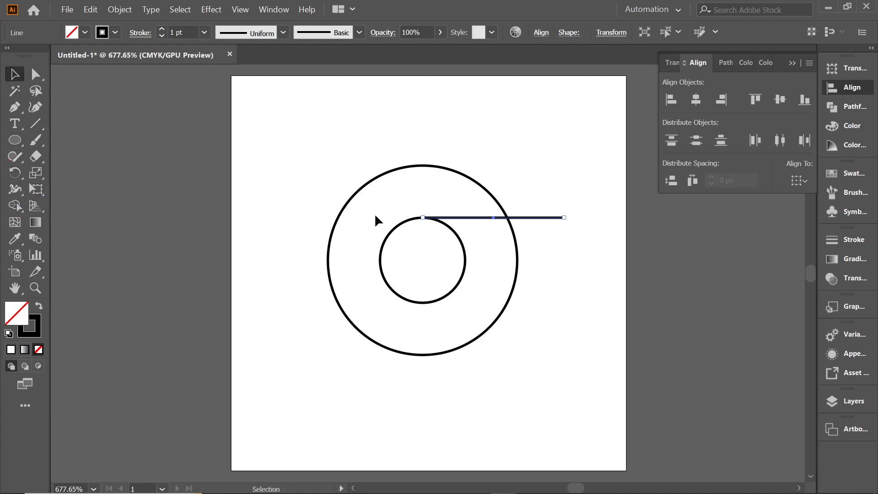
click(15, 174)
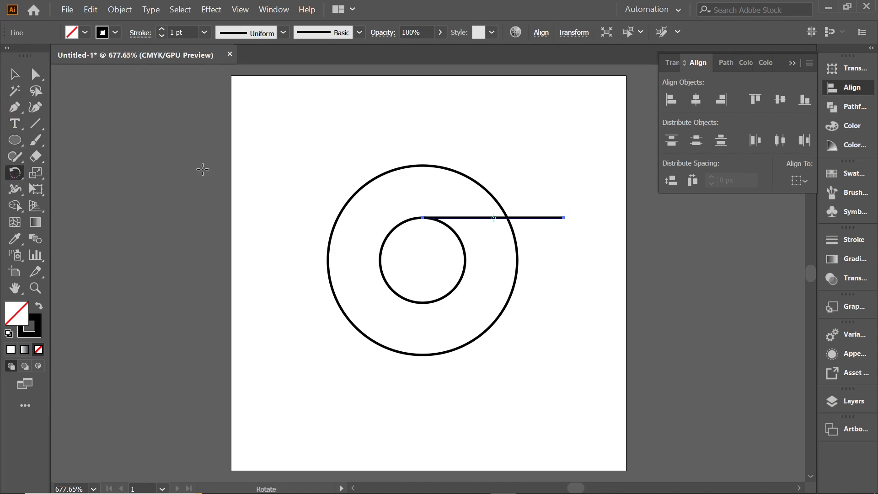
alt+click(421, 259)
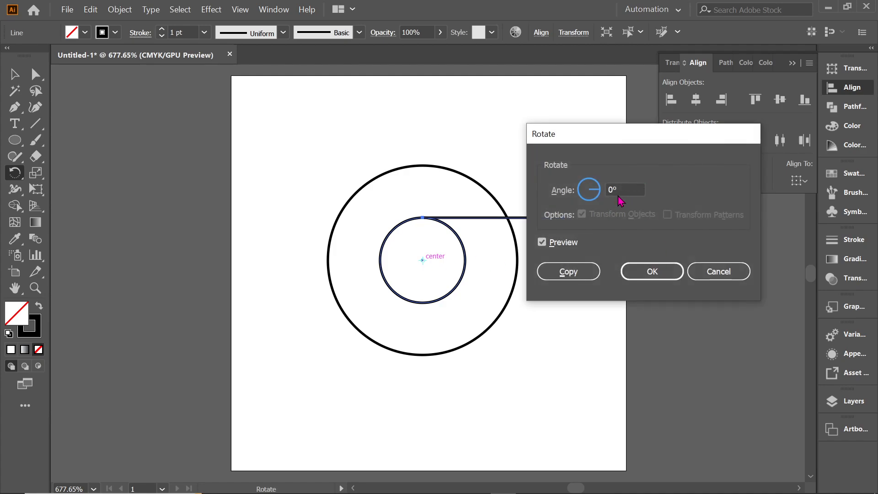
drag(652, 137, 662, 179)
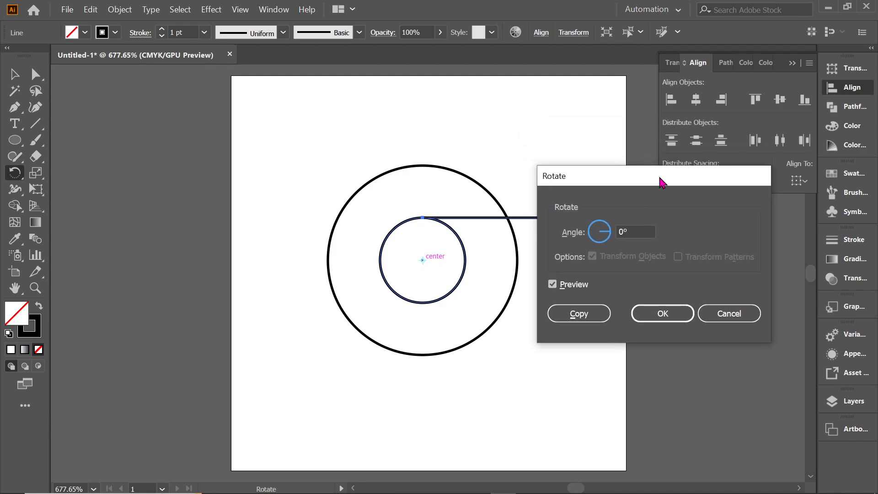
click(632, 232)
double_click(631, 233)
text(360/3)
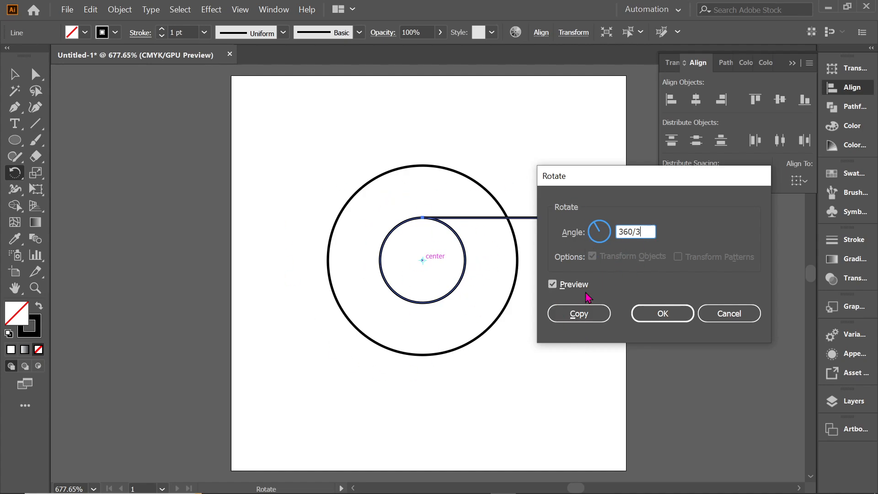
click(554, 284)
click(553, 285)
click(553, 286)
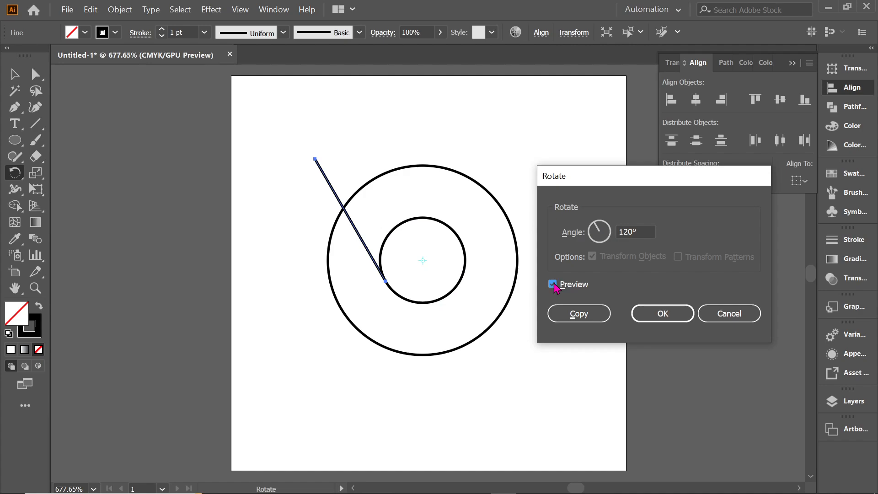
click(588, 315)
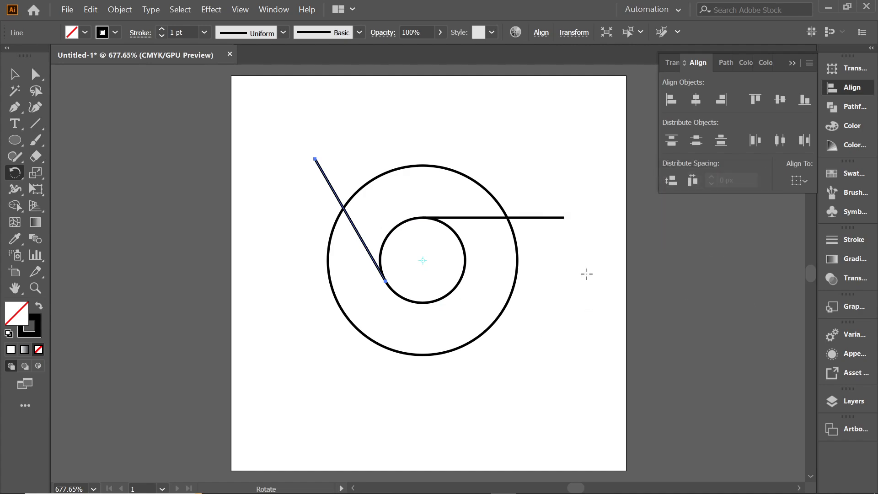
key(ctrl+d)
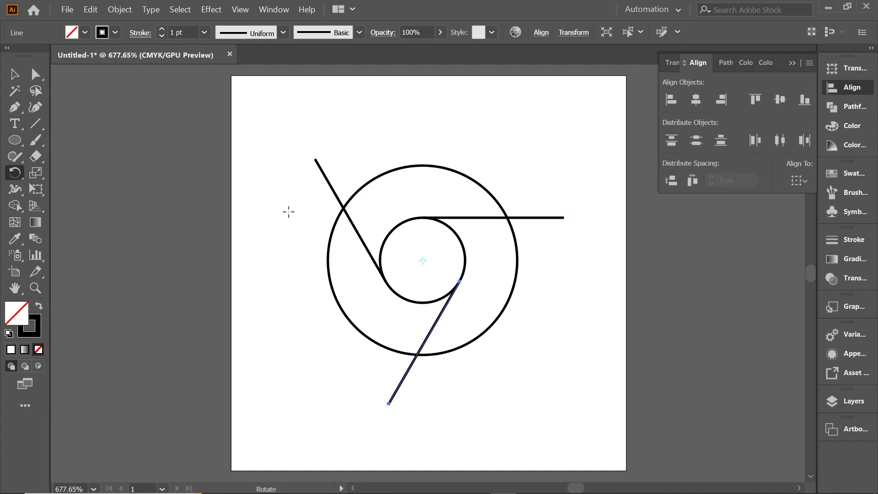
Step: Select all the artwork and use Shape Builder to remove the line ends outside the large circle and form the ring segments
click(10, 77)
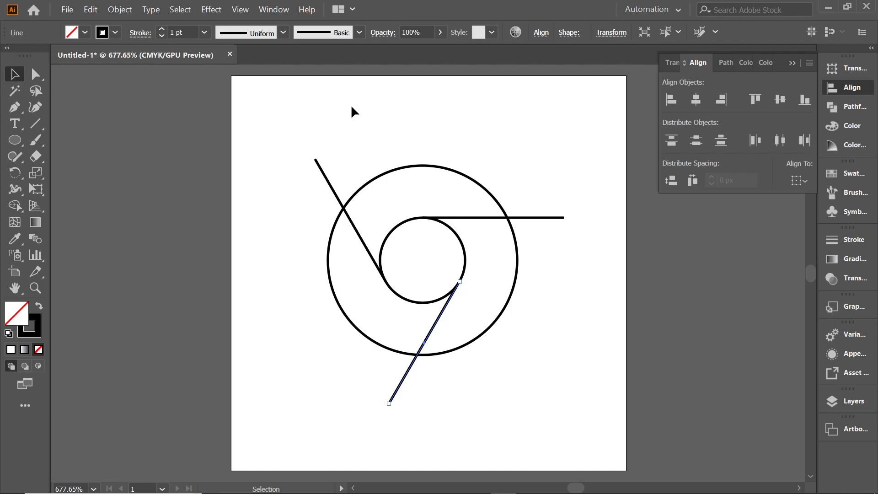
mouse_move(353, 110)
mouse_down()
mouse_move(427, 276)
mouse_move(522, 374)
mouse_up()
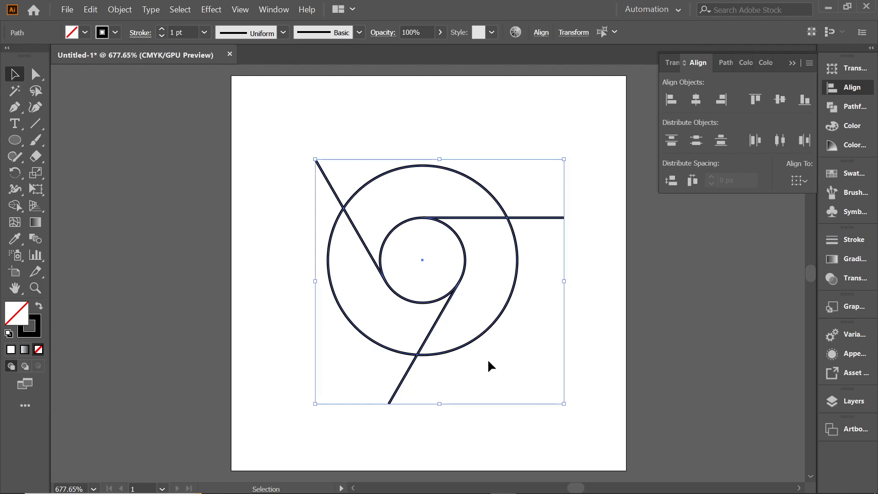
key(shift)
key(shift+m)
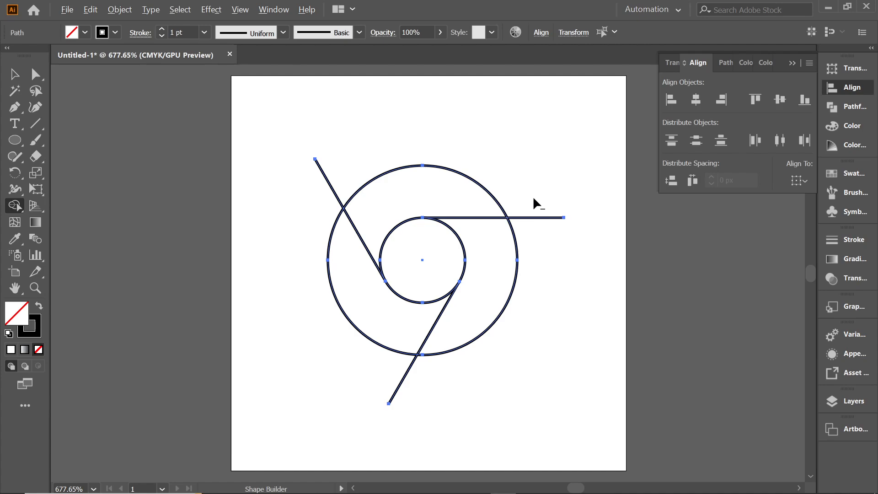
alt+click(544, 218)
drag(326, 178, 260, 214)
drag(457, 409, 458, 411)
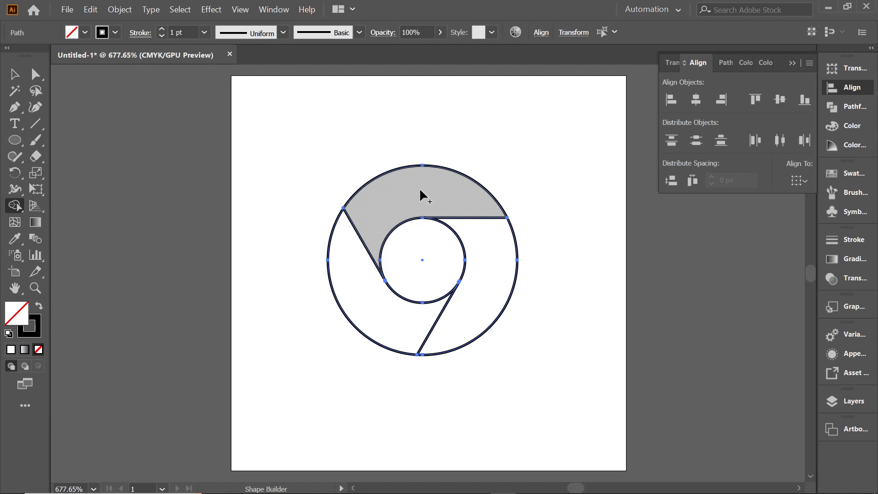
click(350, 268)
click(470, 296)
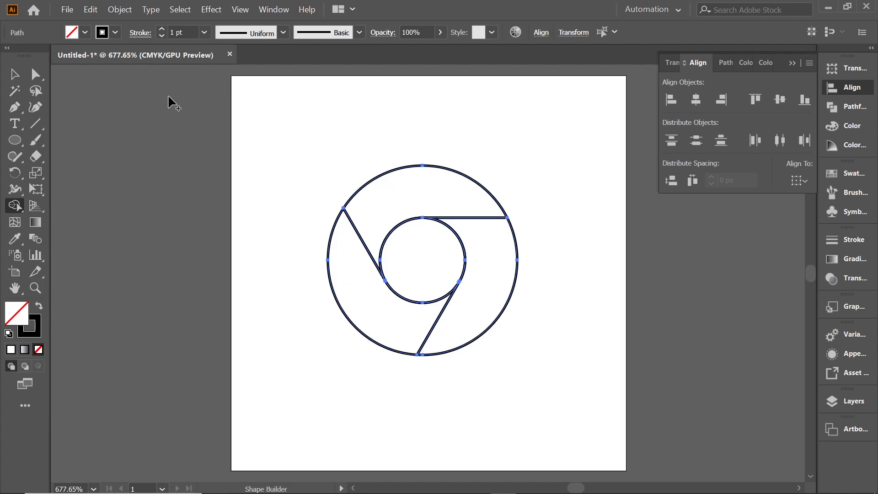
click(14, 74)
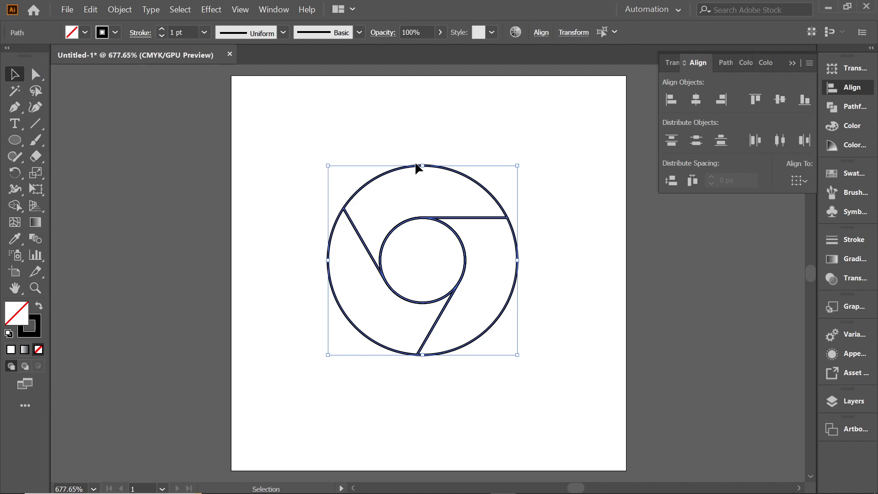
click(401, 139)
click(435, 181)
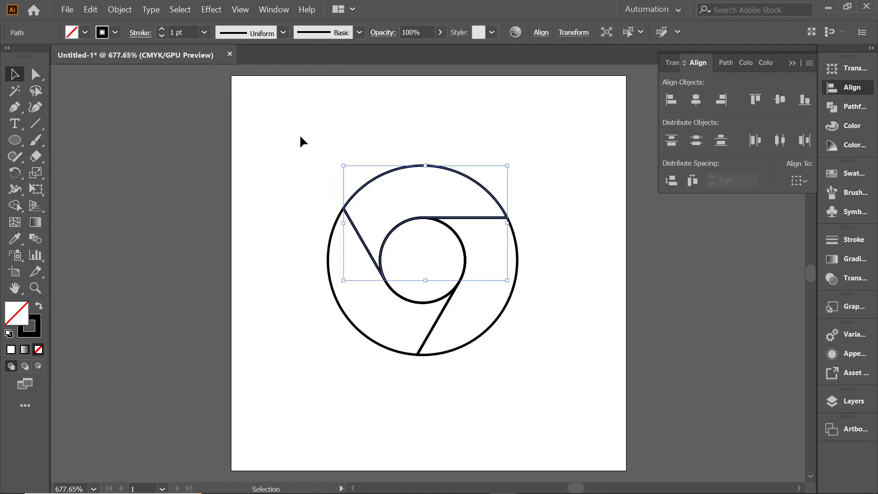
click(293, 150)
drag(303, 132, 556, 369)
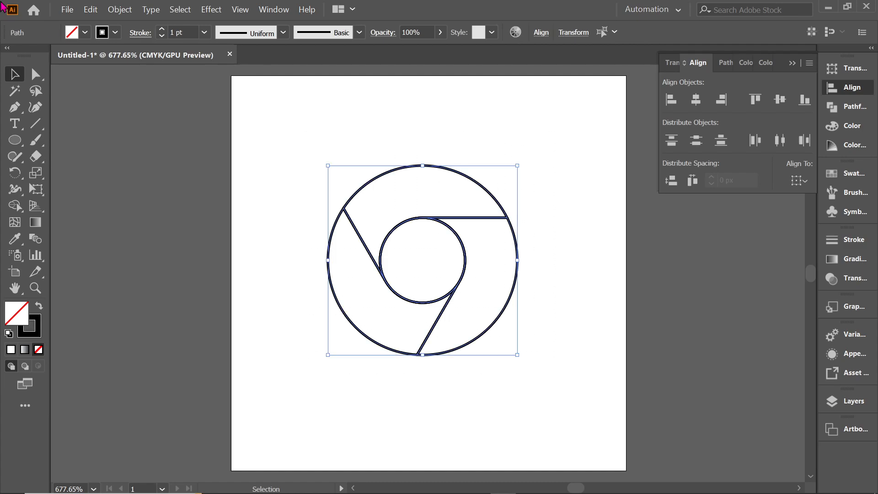
click(314, 164)
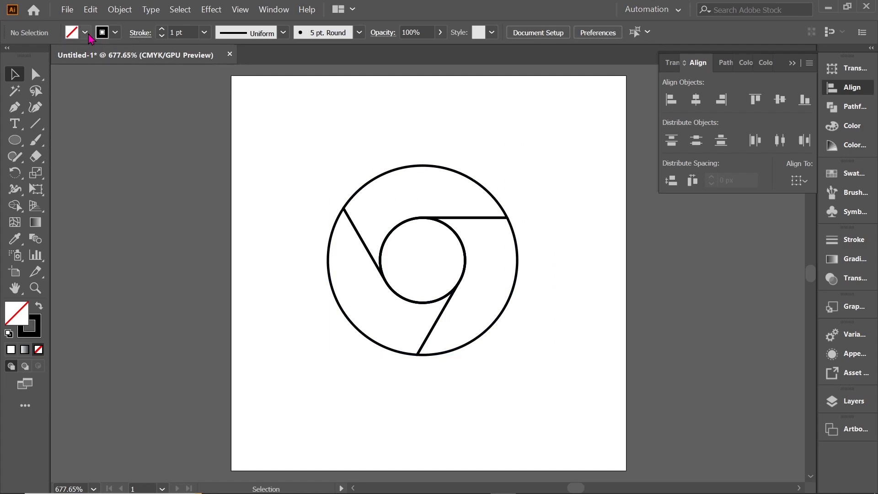
Step: Fill the upper ring segment with the red swatch
click(431, 167)
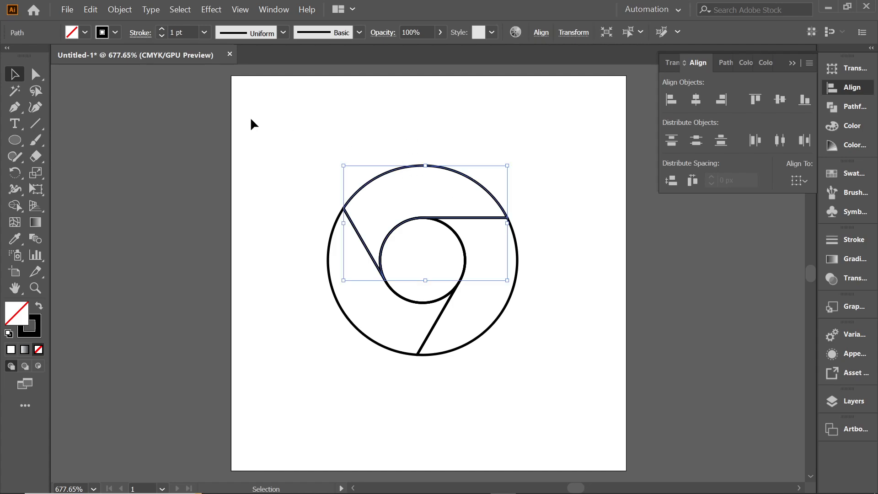
click(85, 32)
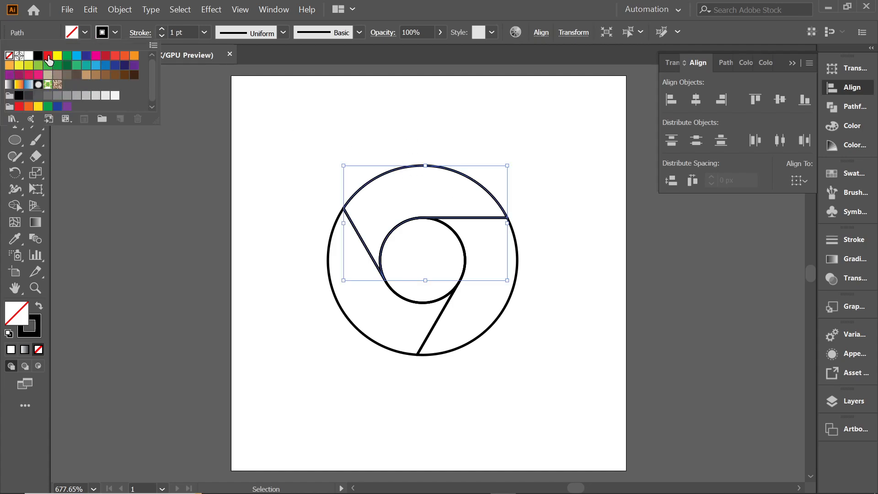
click(49, 59)
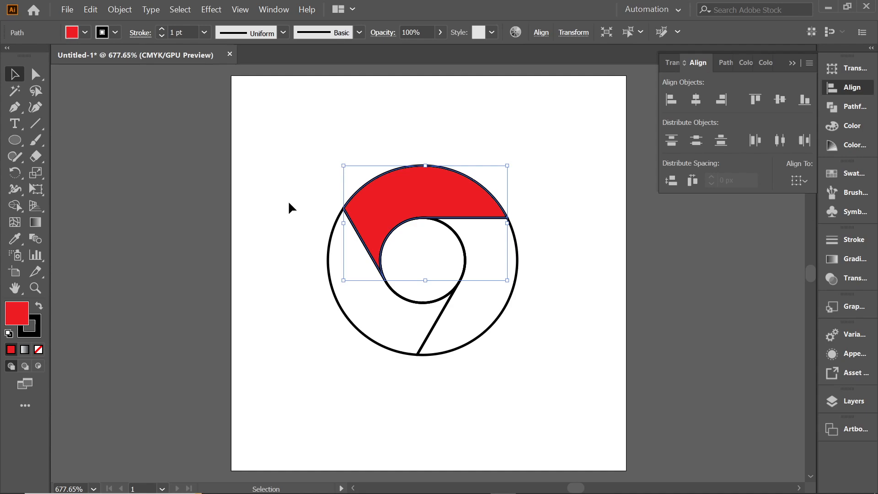
Step: Fill the lower-left ring segment with a medium green swatch
drag(296, 235, 349, 306)
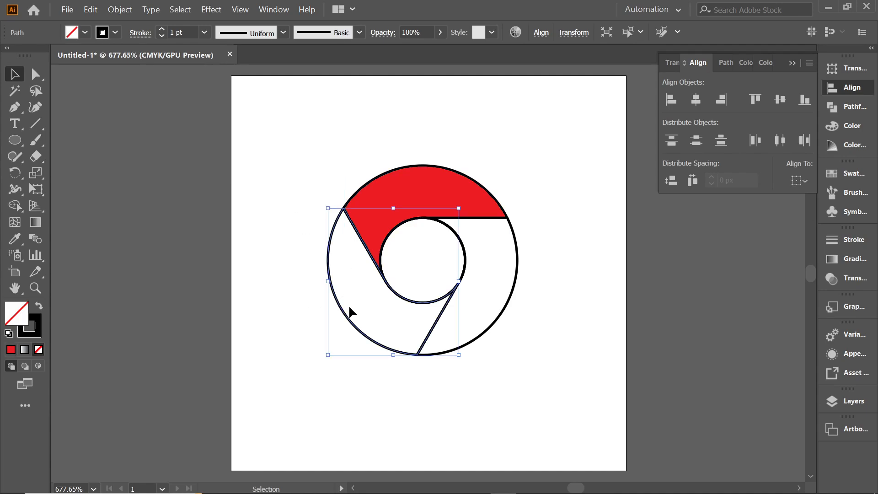
click(85, 32)
click(66, 65)
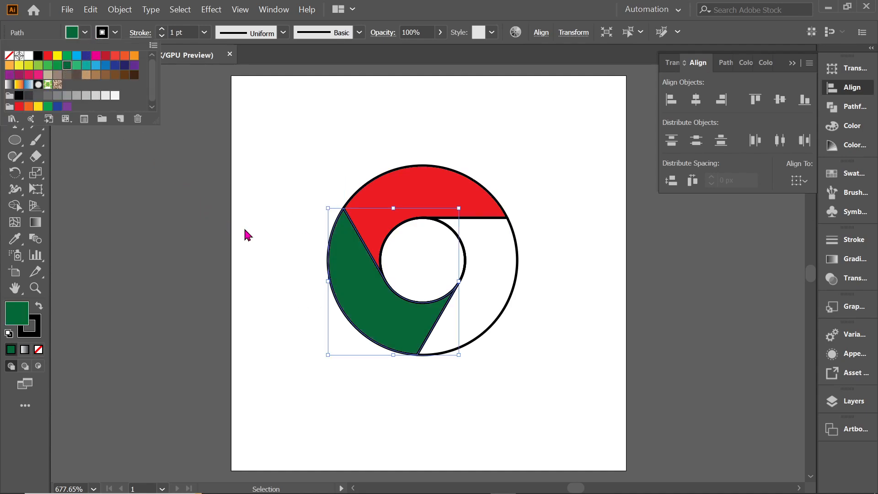
click(56, 65)
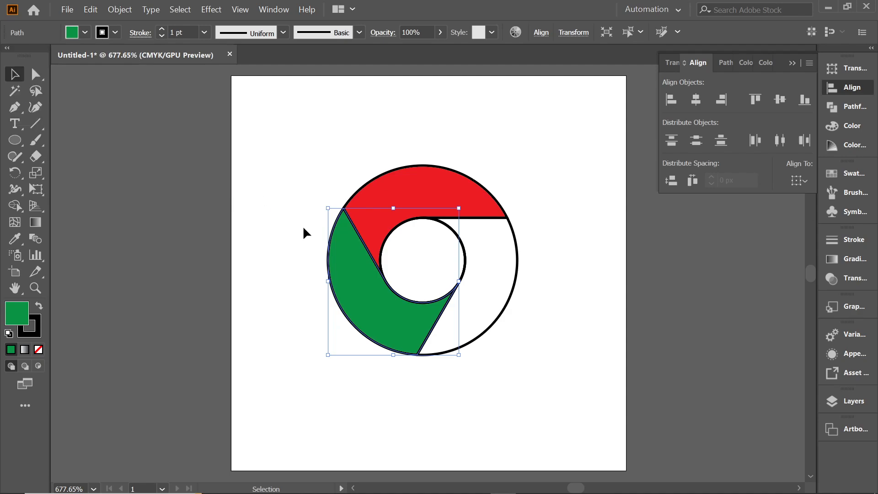
Step: Fill the lower-right ring segment with the yellow swatch
drag(598, 269, 507, 315)
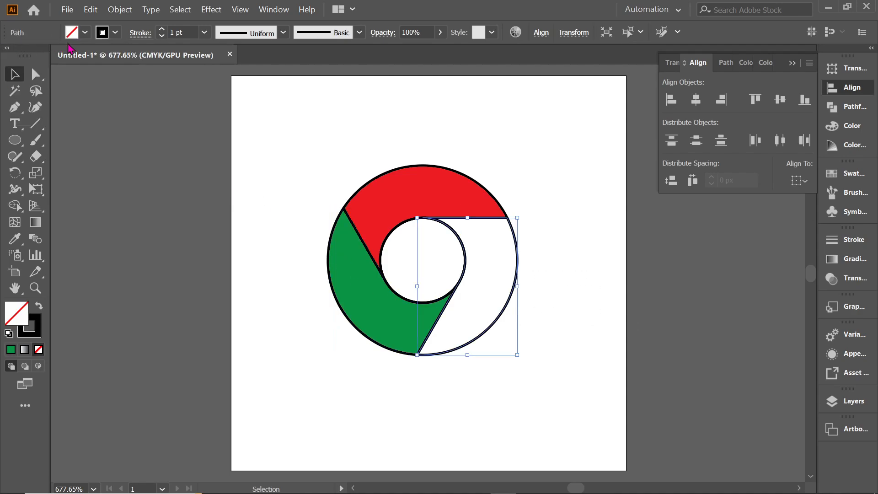
click(86, 32)
click(57, 55)
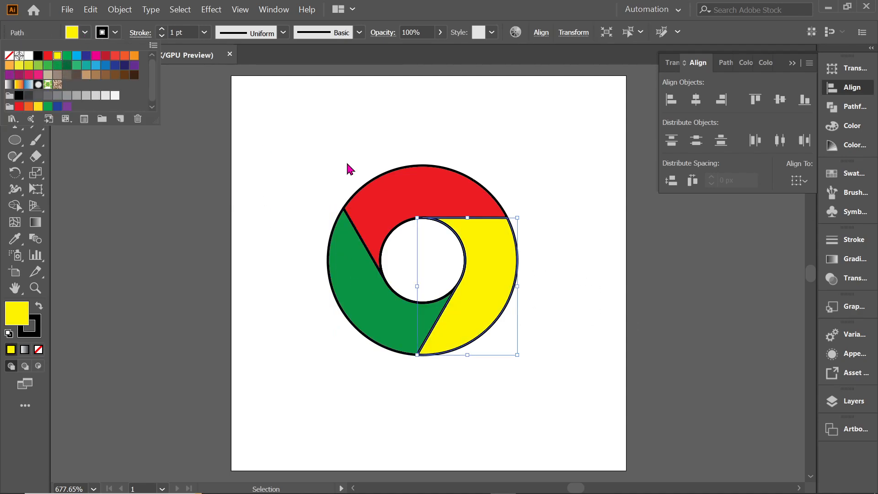
click(559, 194)
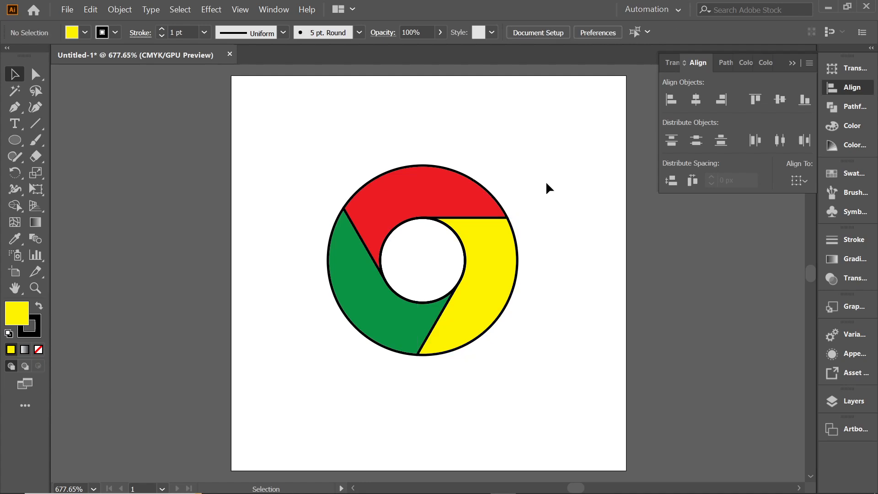
Step: Select all the artwork and set its stroke to None to remove the black outlines
drag(559, 167, 324, 356)
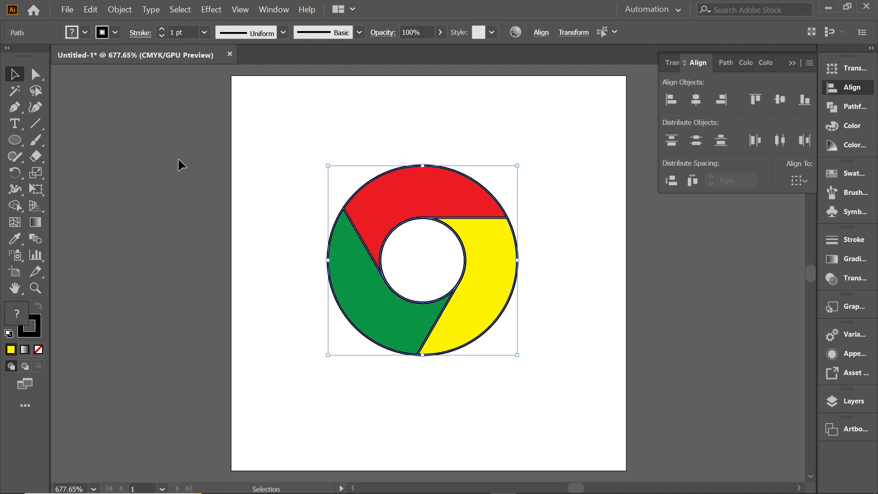
click(85, 33)
click(115, 32)
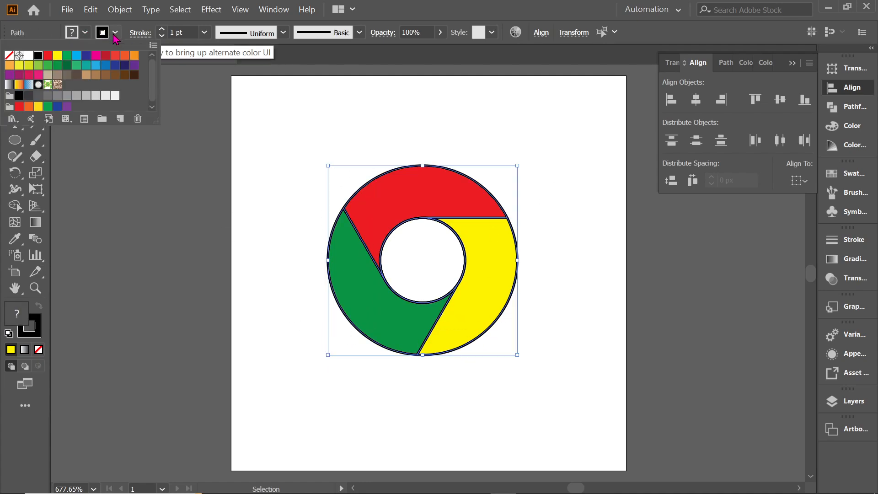
click(9, 57)
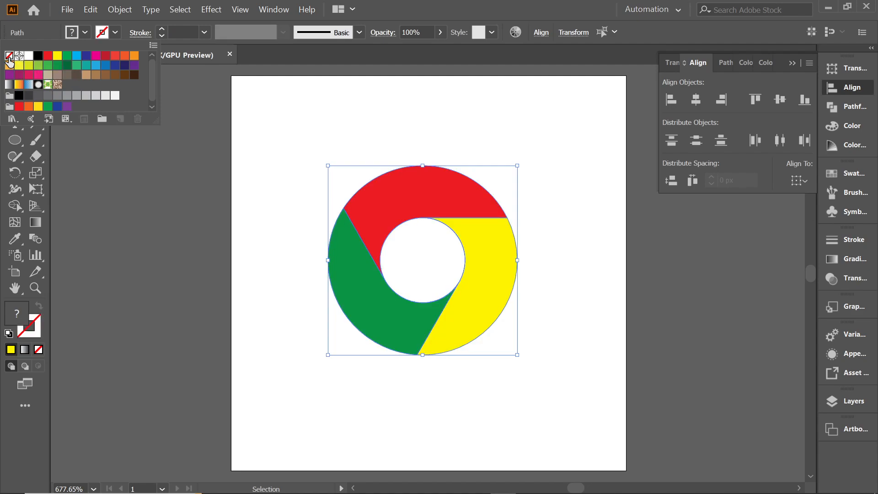
click(435, 93)
click(539, 249)
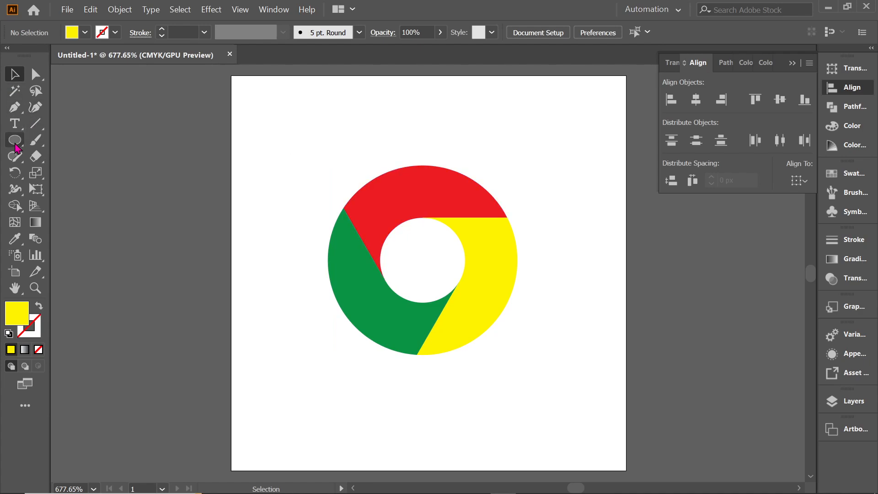
click(487, 259)
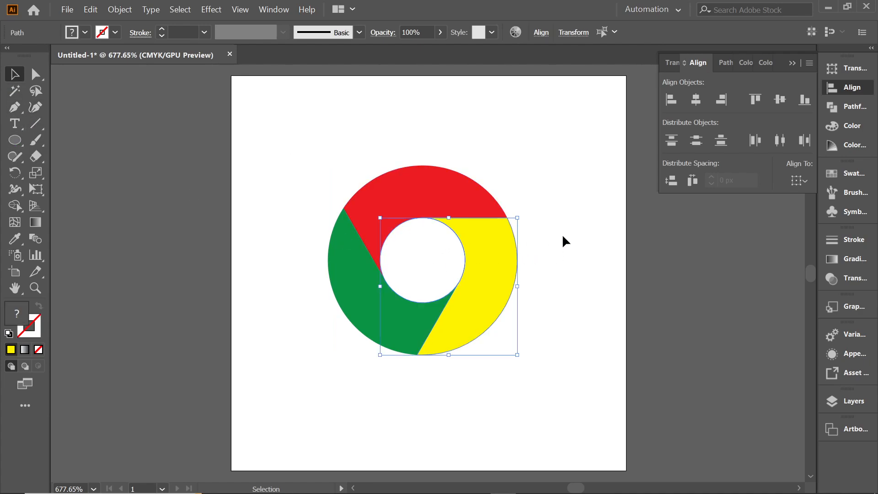
click(565, 241)
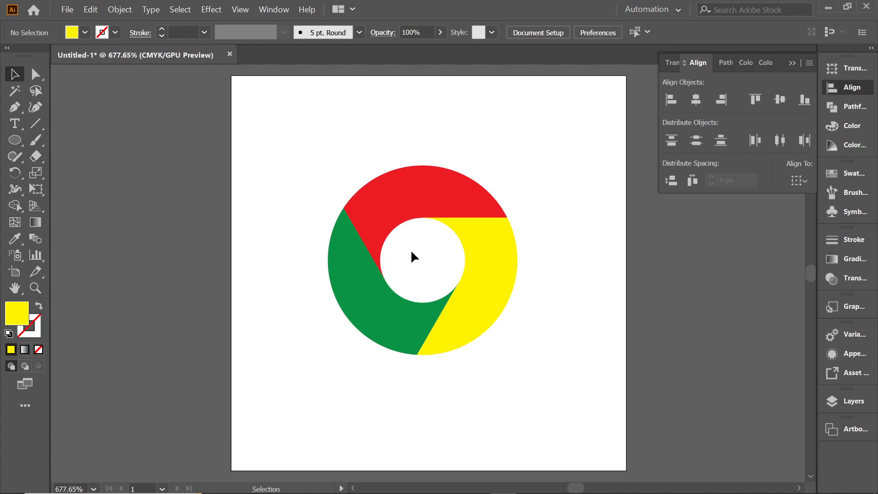
Step: Draw a smaller circle from the center of the white hole and fill it with the dark blue swatch
click(14, 140)
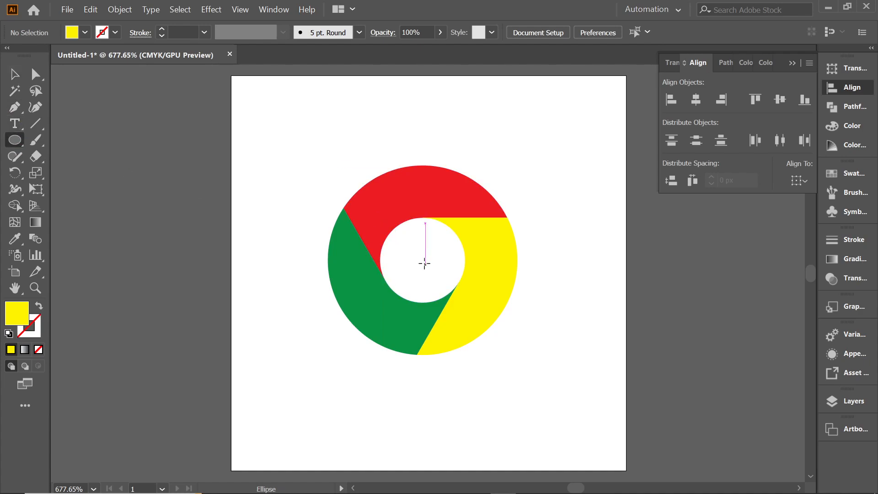
drag(422, 260, 453, 281)
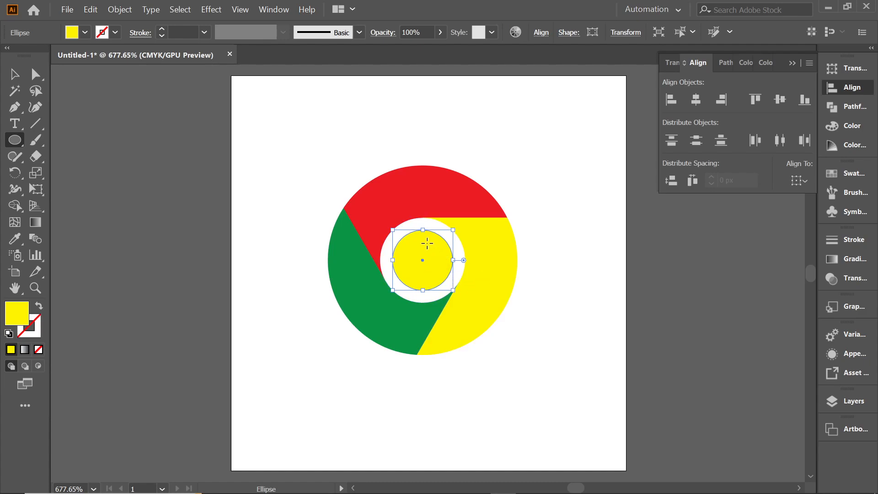
click(85, 32)
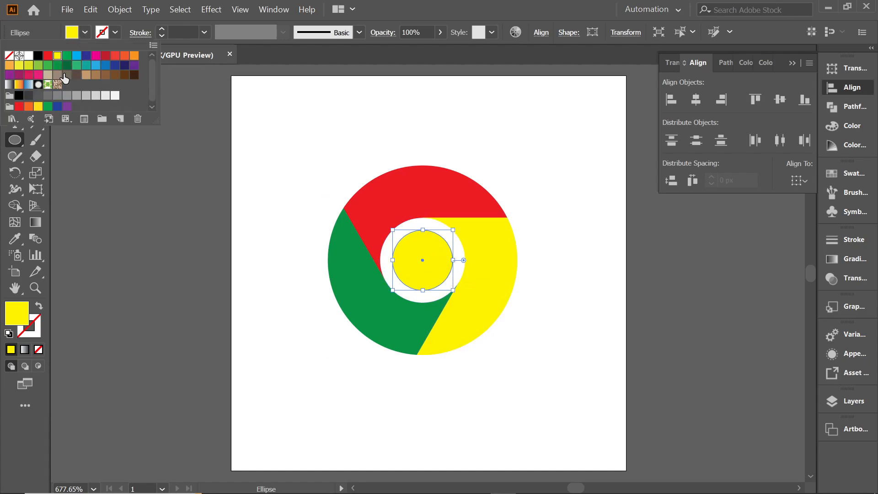
click(87, 56)
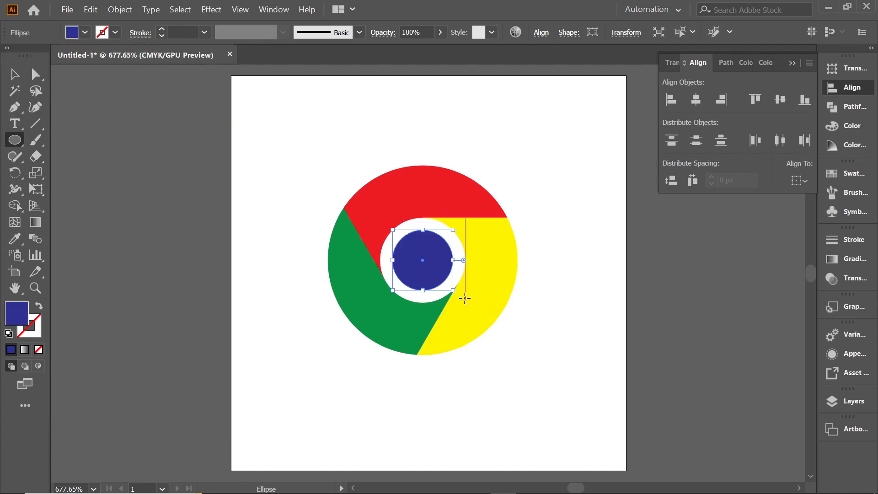
Step: Enlarge the blue circle slightly about its center, leaving a thin white ring around it
drag(453, 295, 457, 299)
click(15, 74)
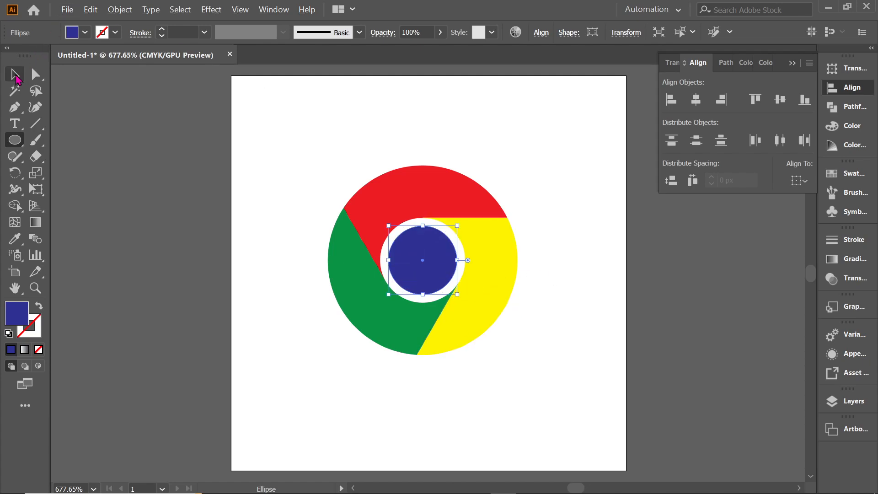
click(274, 96)
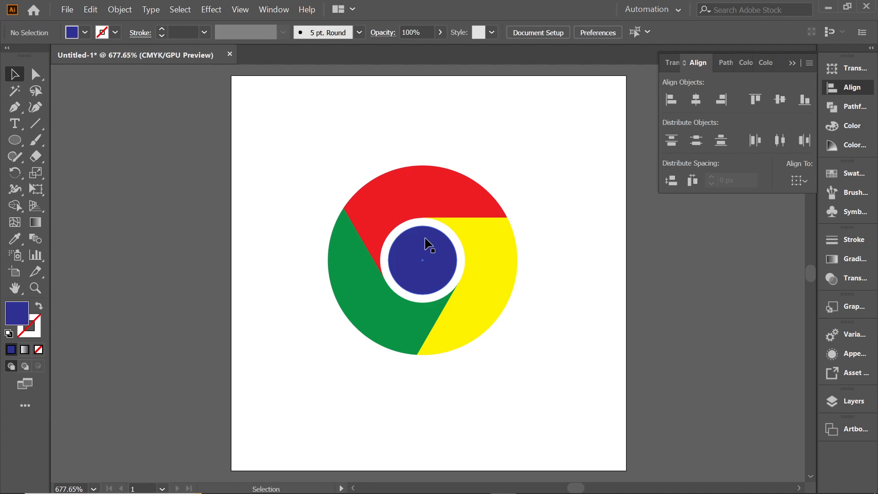
Step: Move the blue circle outside the ring and group the ring artwork without it
drag(425, 243, 613, 167)
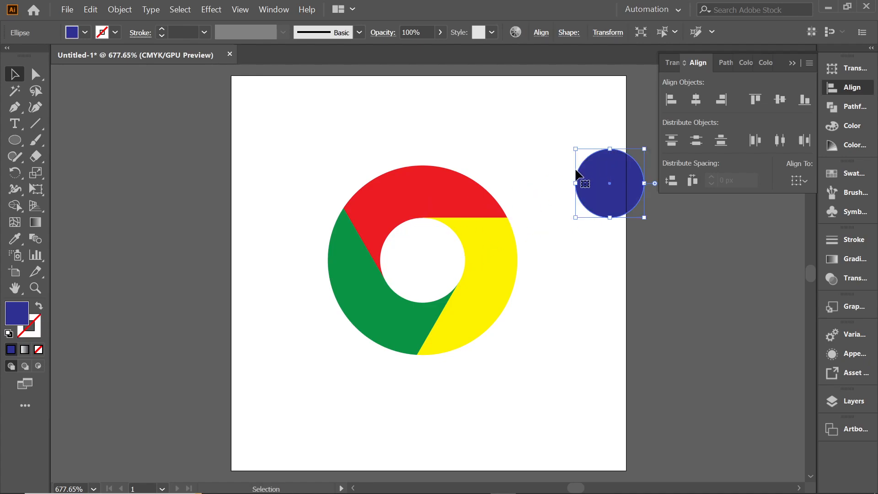
click(388, 155)
drag(378, 223, 501, 294)
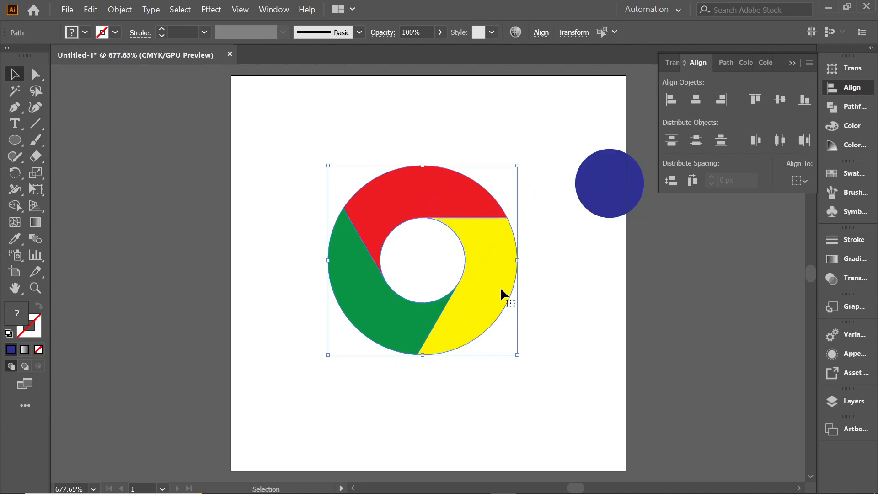
right_click(499, 286)
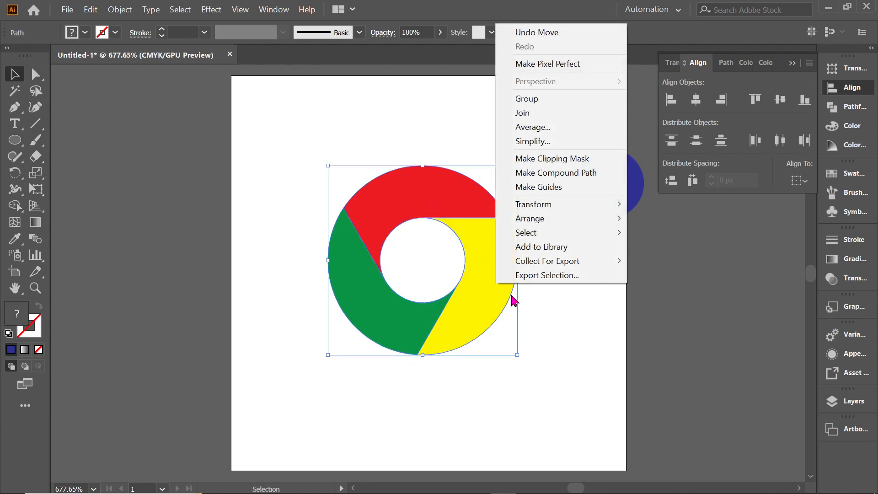
click(529, 100)
click(506, 120)
Step: Move the blue circle back onto the ring and align it with the ring group by horizontal and vertical centers
drag(600, 202, 378, 251)
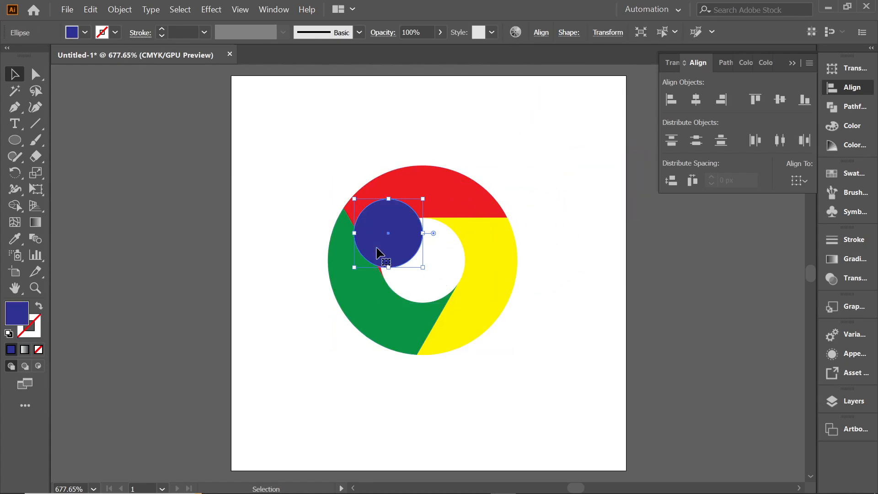
drag(246, 147, 626, 357)
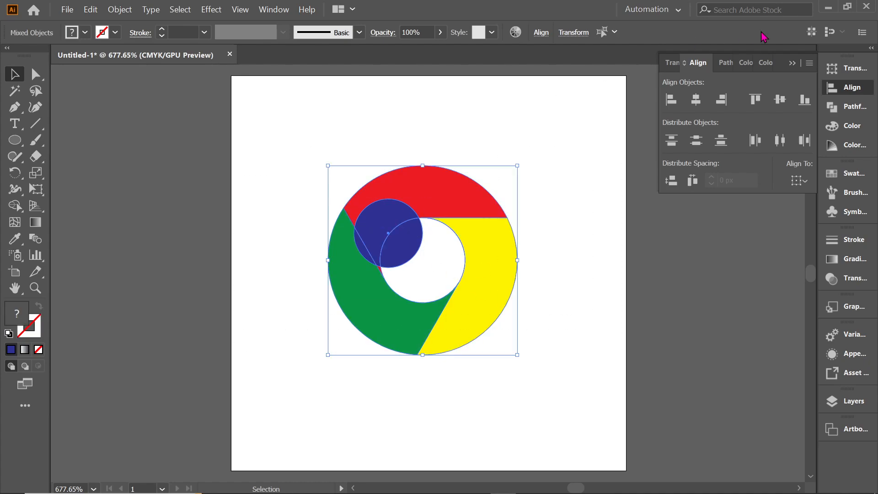
click(695, 105)
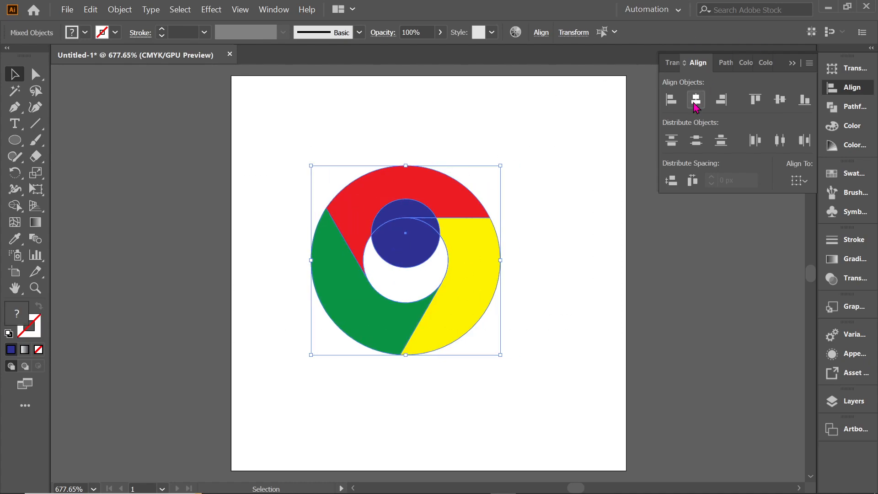
click(781, 102)
click(533, 224)
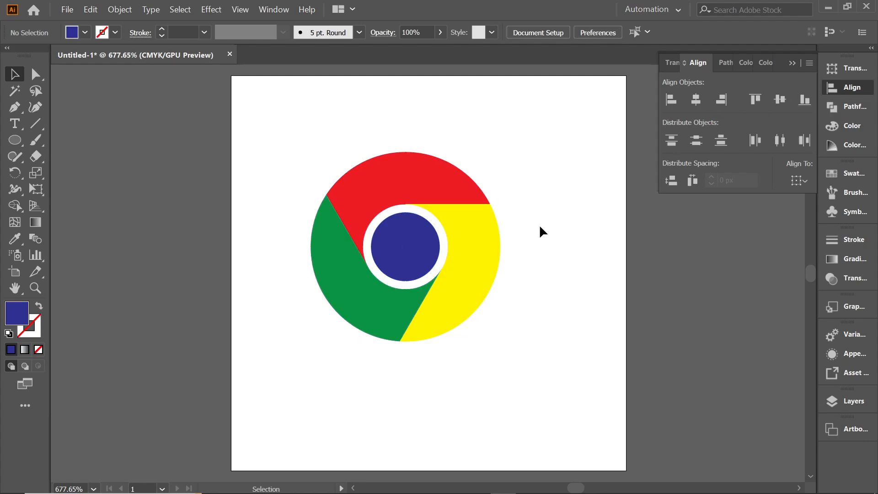
drag(530, 149, 263, 435)
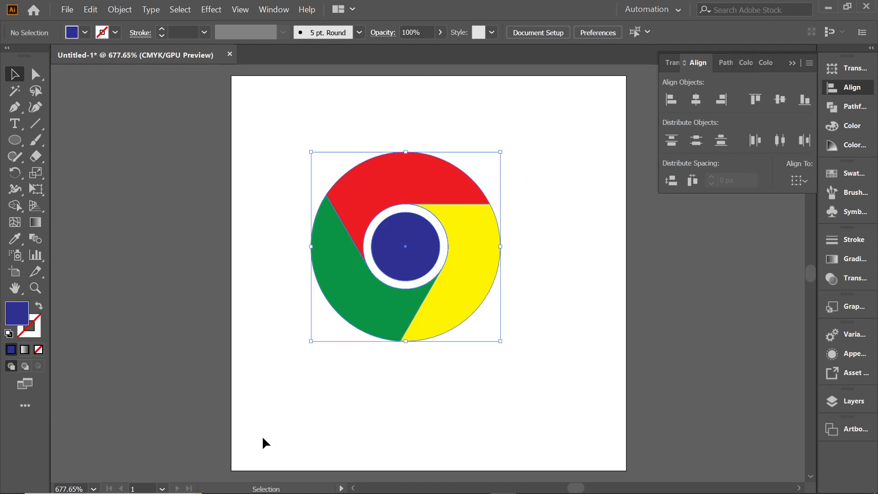
key(a)
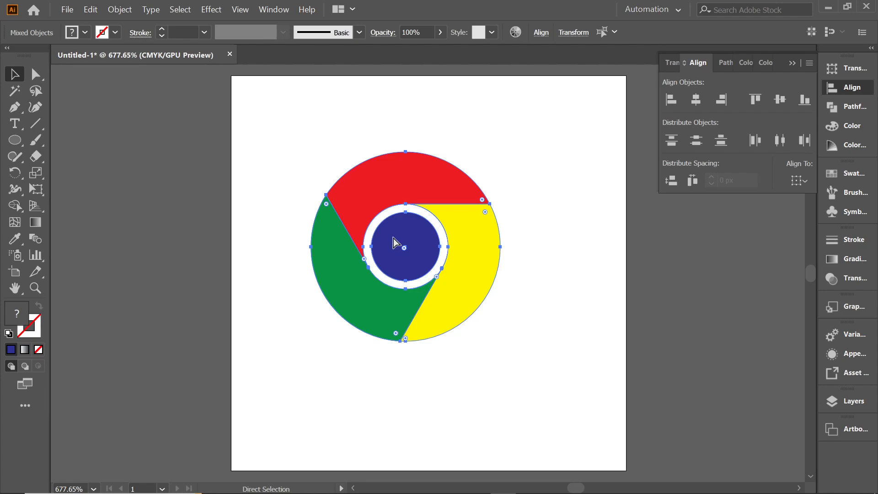
key(v)
click(560, 258)
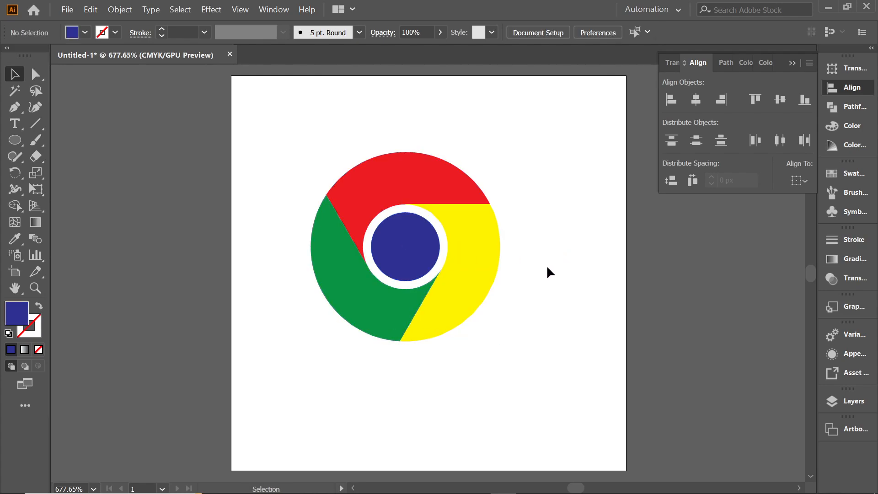
Step: Select the whole logo and ungroup it
drag(279, 116, 513, 400)
right_click(443, 276)
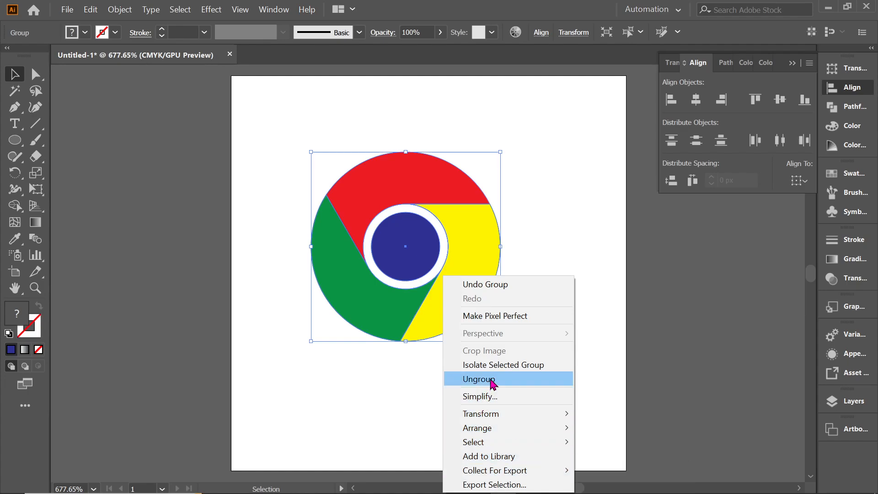
click(490, 387)
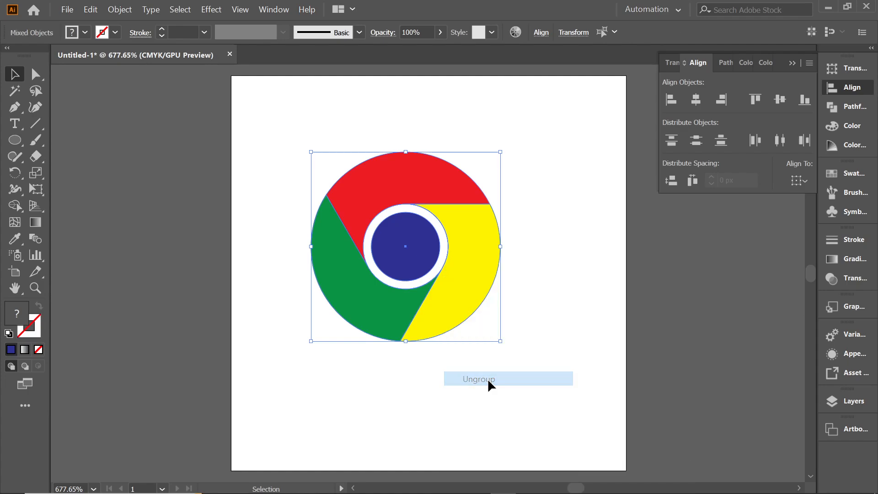
Step: Group the ring artwork and the blue center circle into one logo group
drag(523, 111, 327, 373)
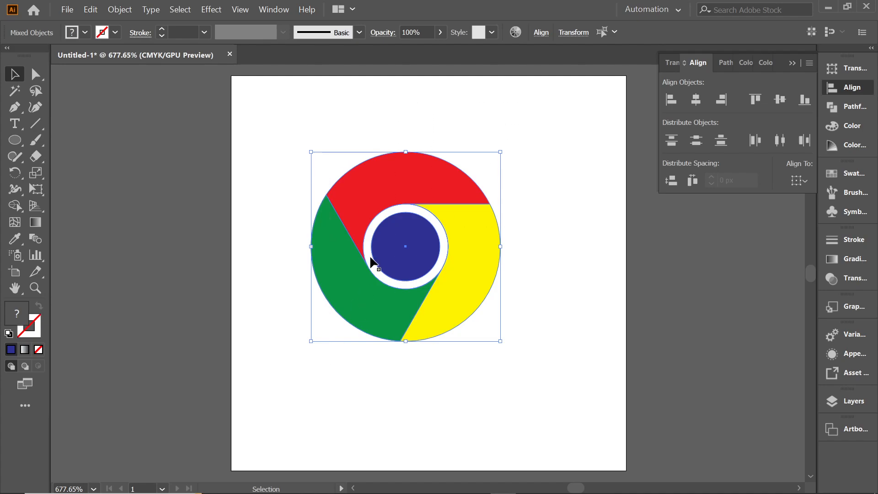
right_click(392, 226)
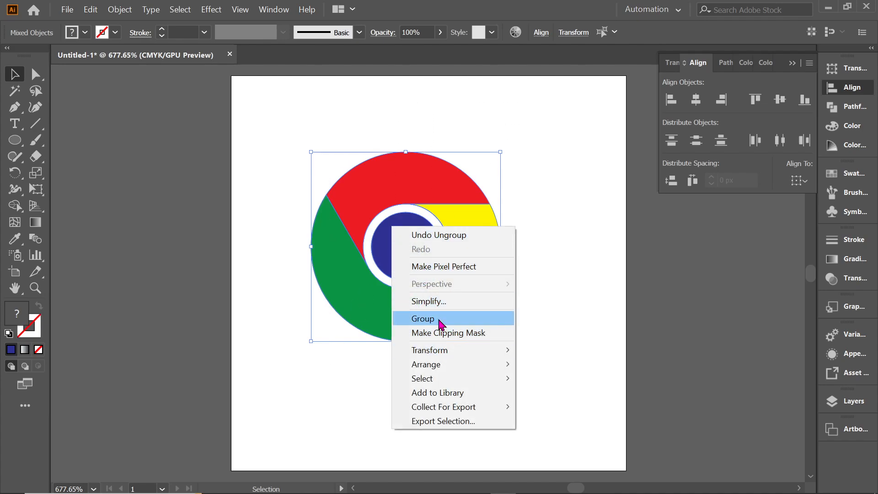
click(438, 319)
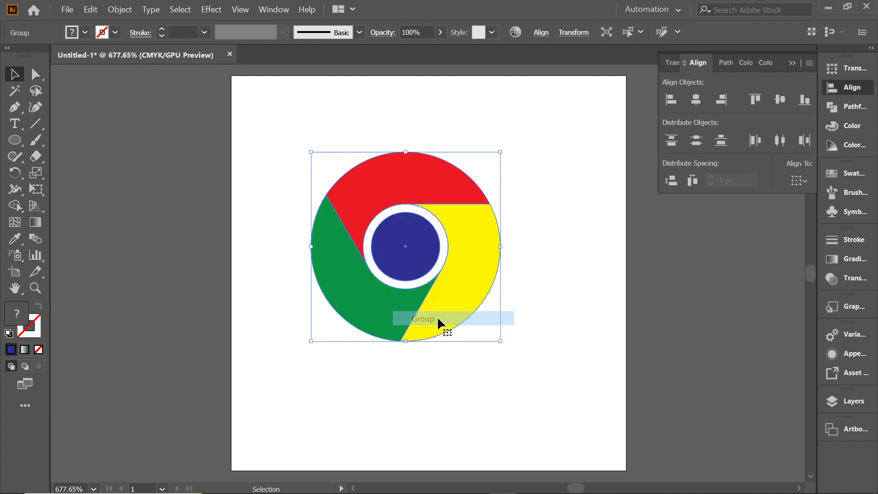
click(529, 152)
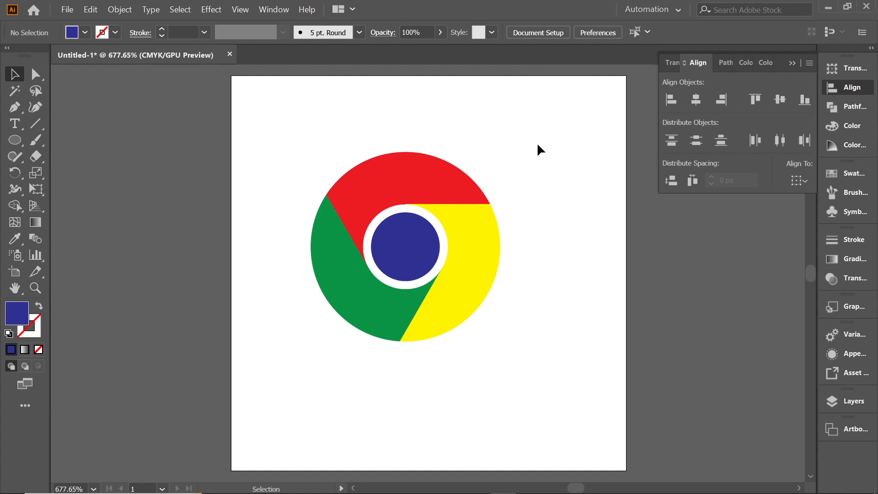